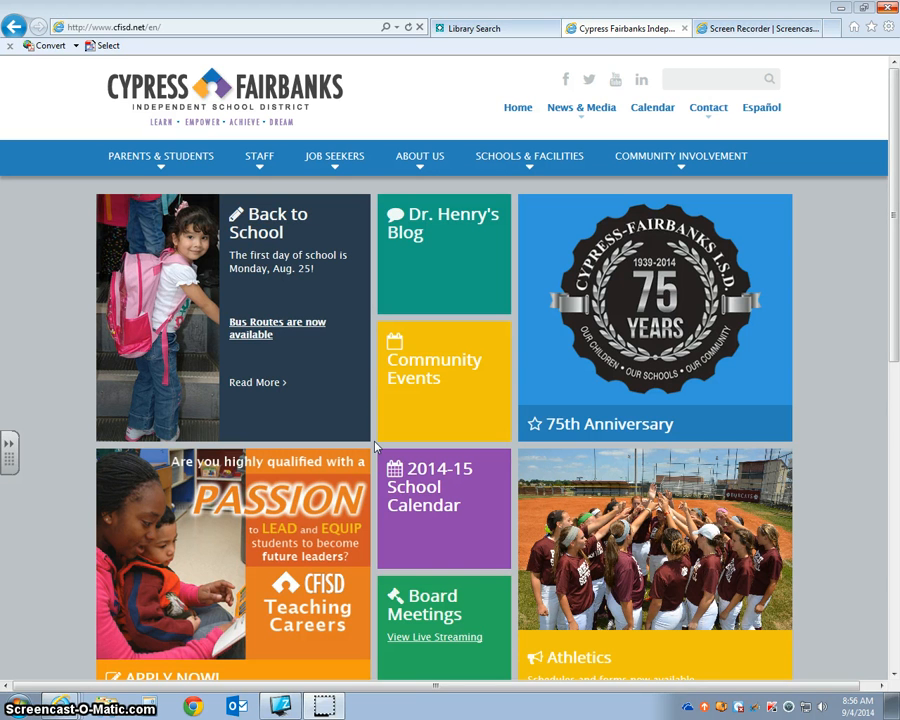
- Search the installed programs for "snip" and pin the Snipping Tool to the taskbar
{"action": "left_click", "coordinate": [838, 9]}
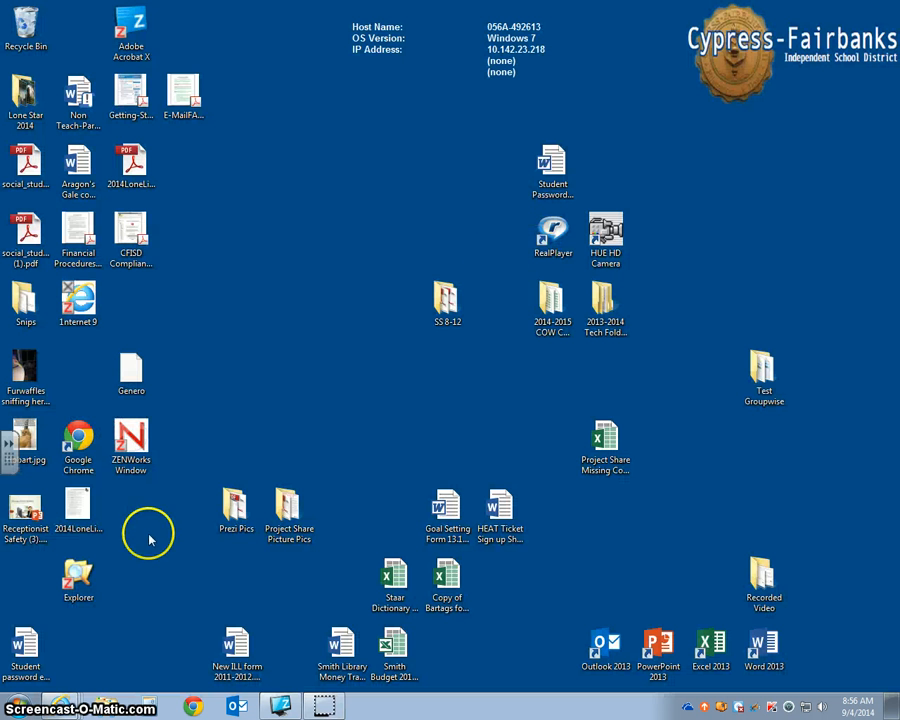
{"action": "left_click", "coordinate": [18, 708]}
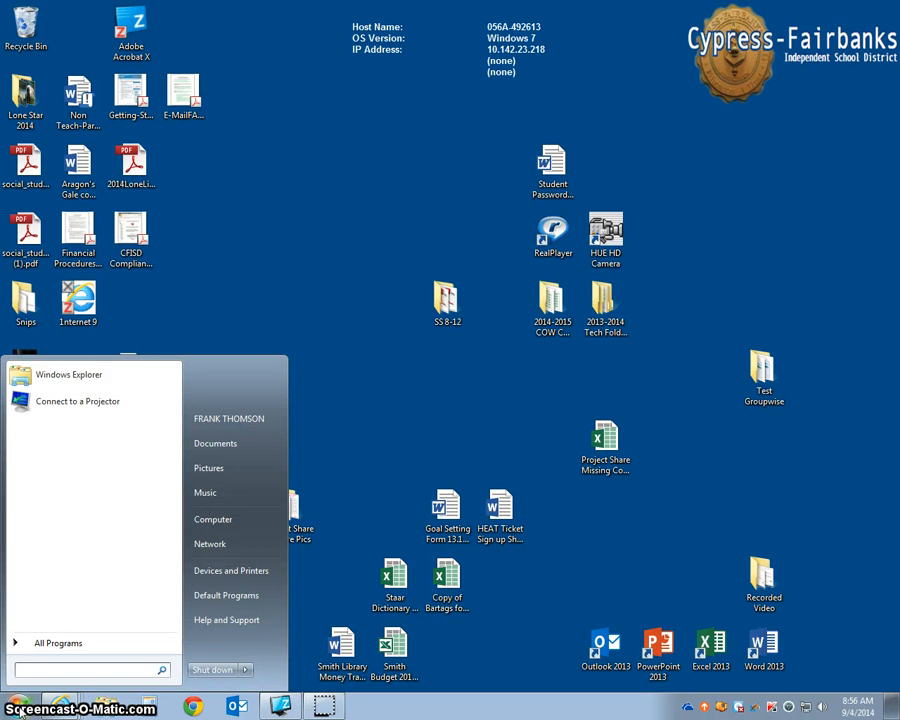
{"action": "type", "text": "snip"}
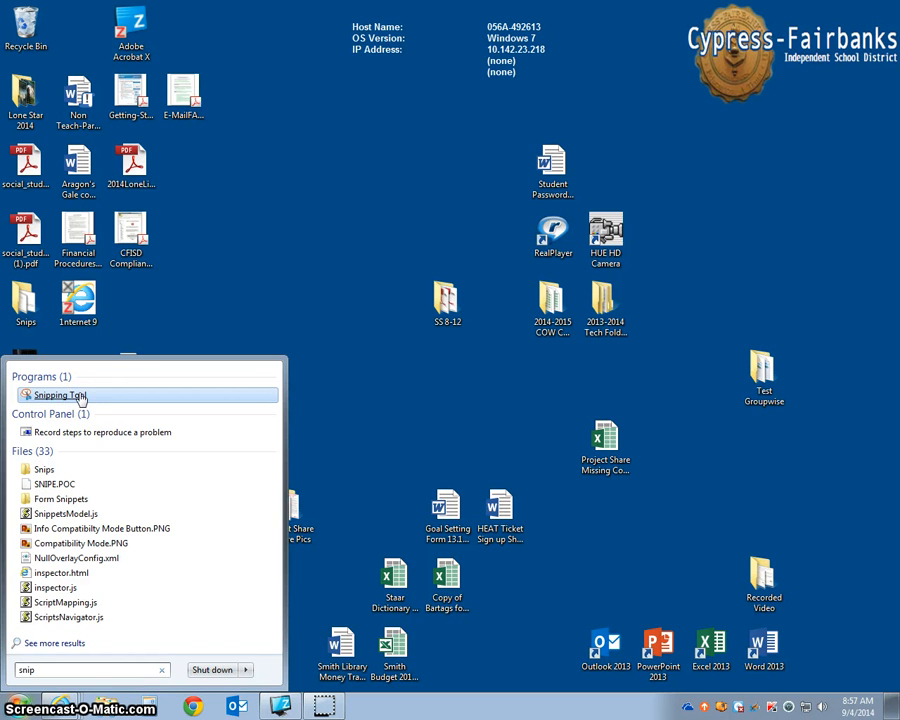
{"action": "right_click", "coordinate": [82, 398]}
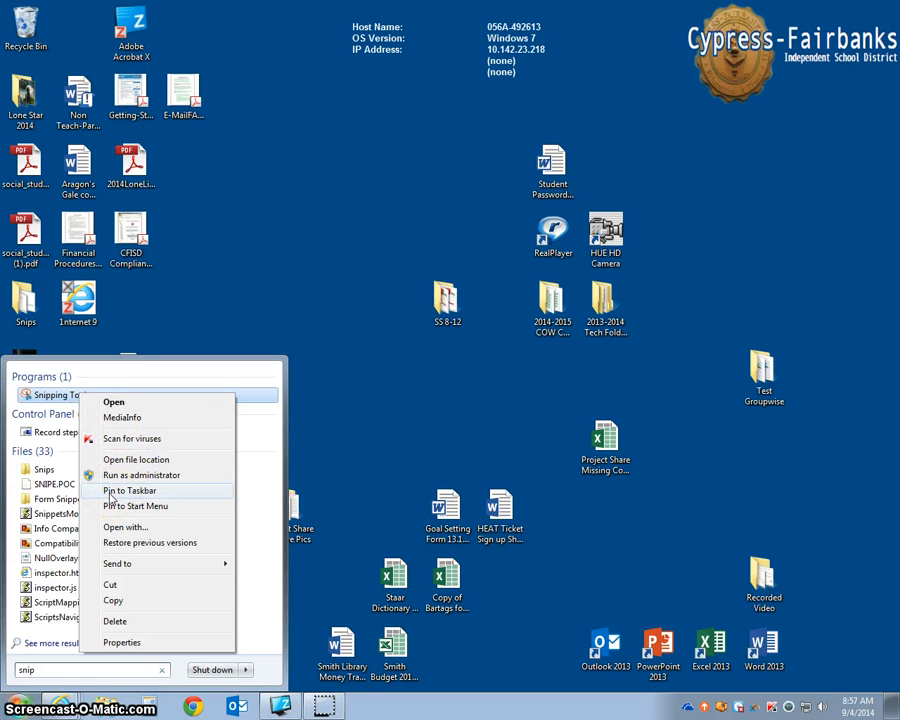
{"action": "left_click", "coordinate": [111, 491]}
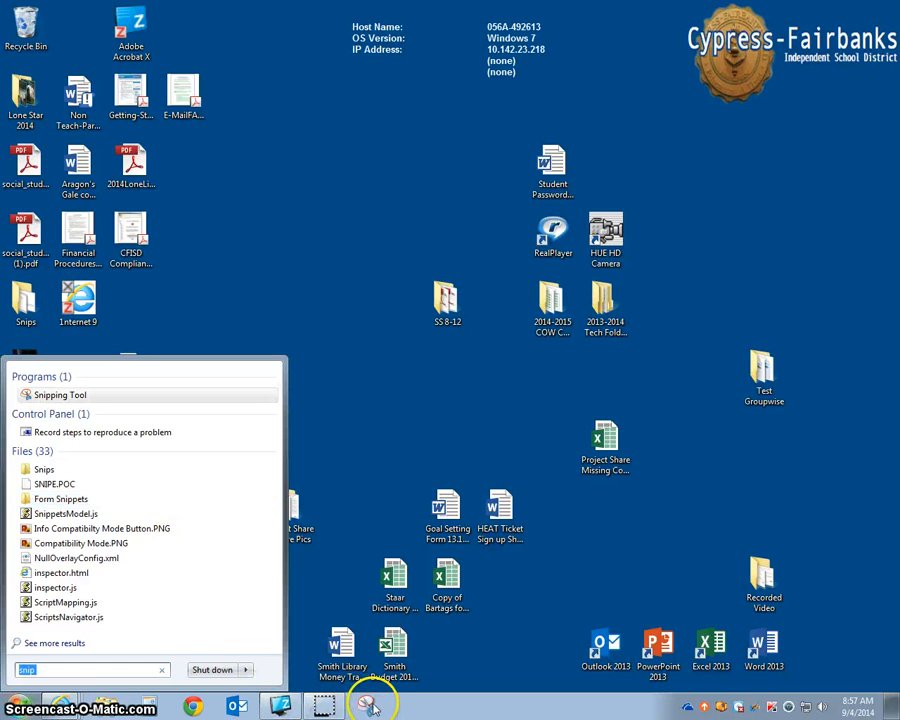
{"action": "left_click", "coordinate": [60, 396]}
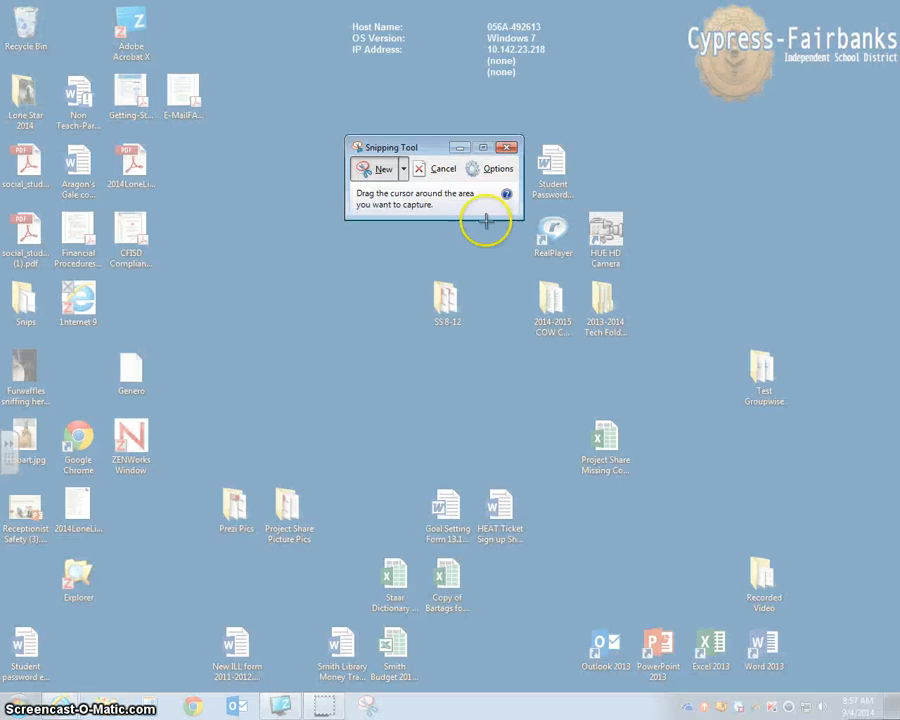
{"action": "left_click", "coordinate": [507, 149]}
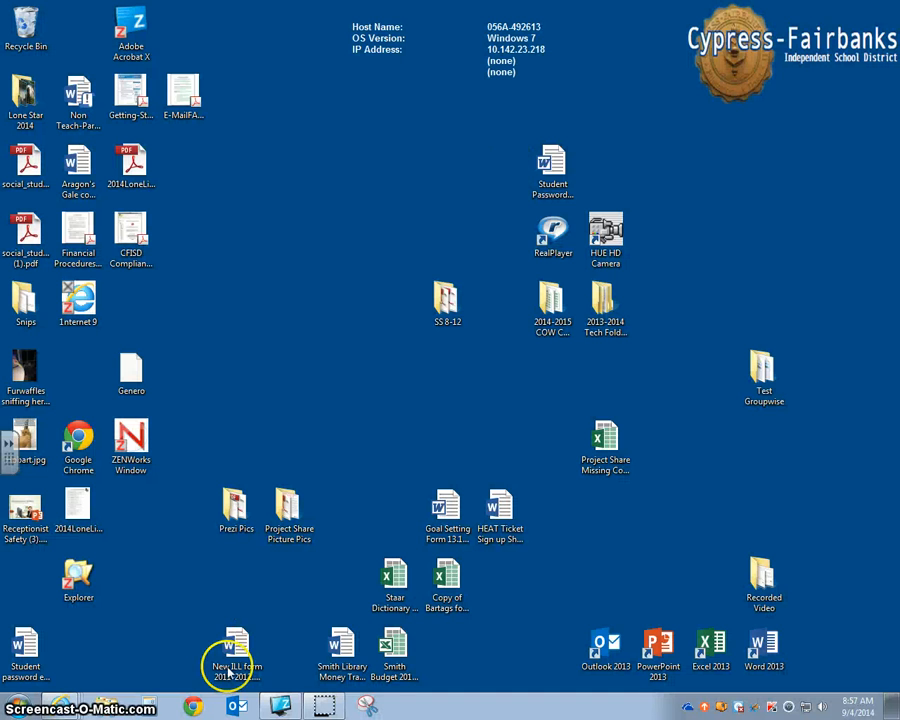
- Return to the Cypress Fairbanks home page and capture its header logo with a new Snipping Tool snip
{"action": "mouse_move", "coordinate": [60, 703]}
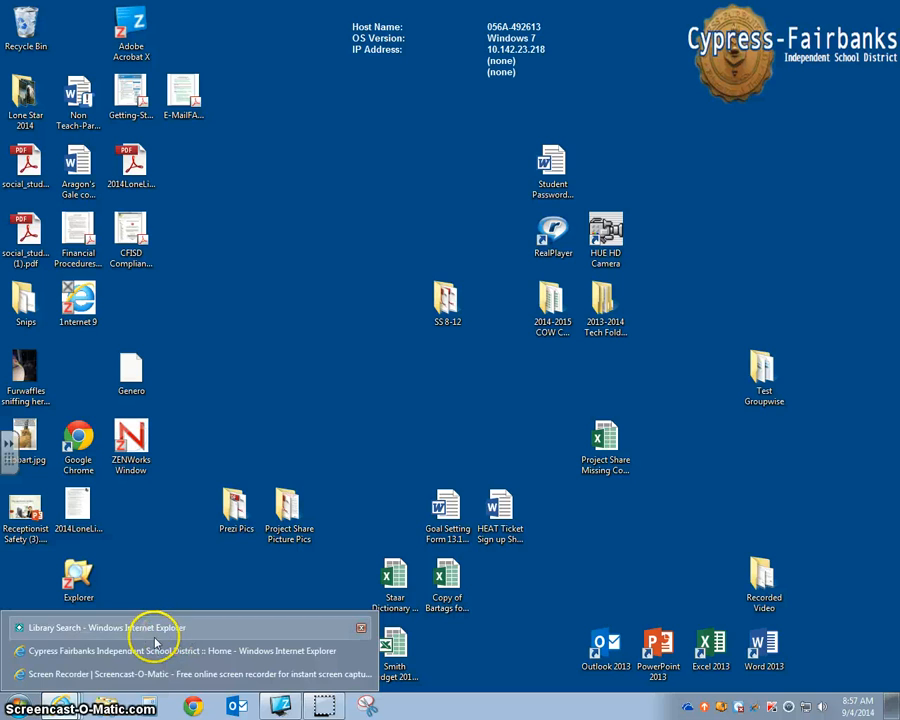
{"action": "left_click", "coordinate": [148, 660]}
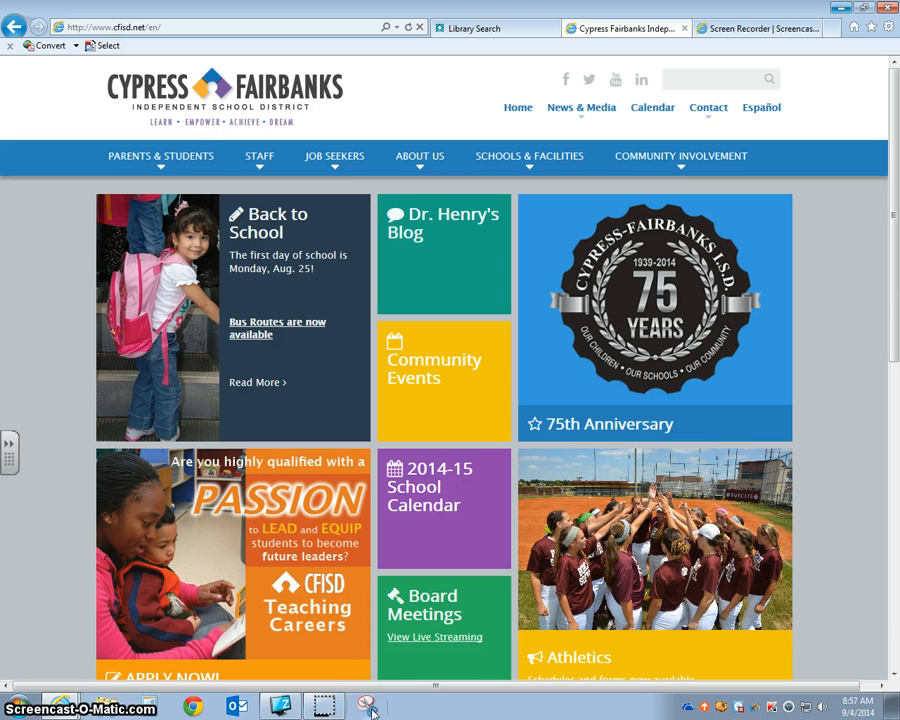
{"action": "left_click", "coordinate": [370, 708]}
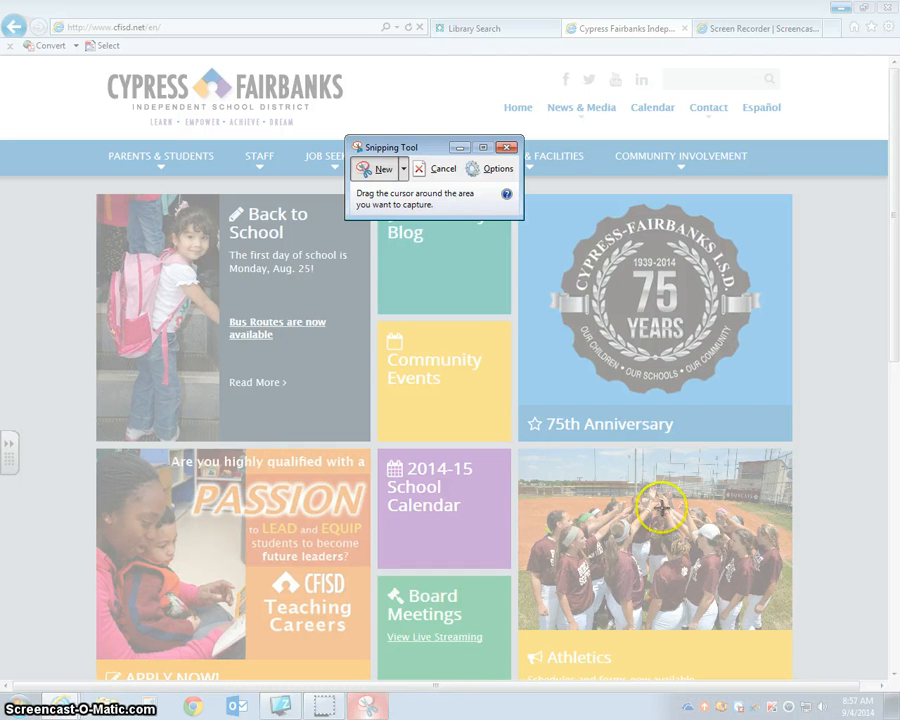
{"action": "left_click", "coordinate": [385, 168]}
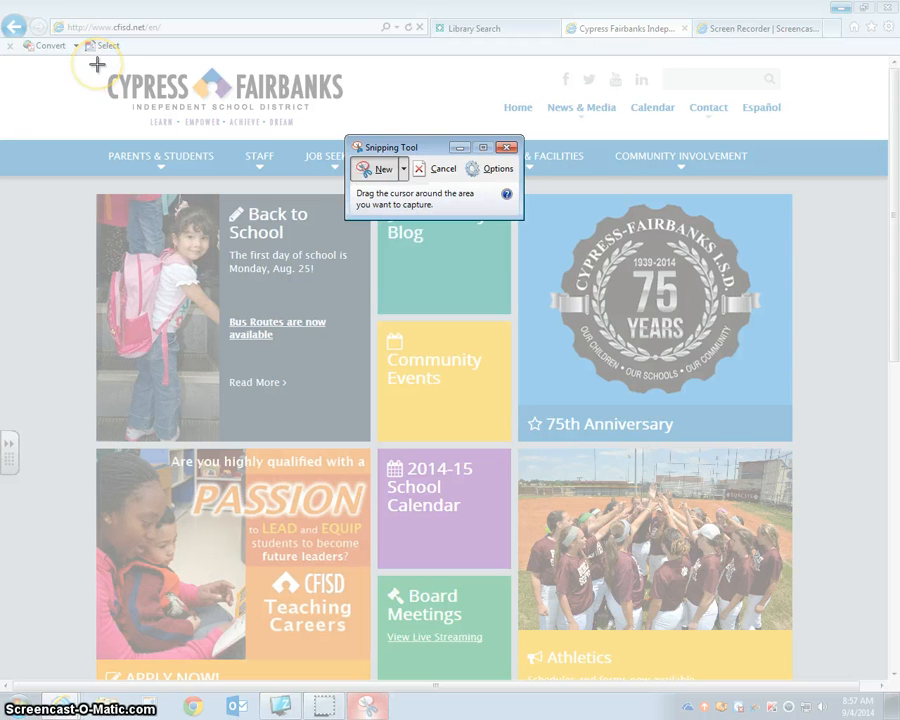
{"action": "left_click_drag", "start_coordinate": [99, 65], "coordinate": [352, 132]}
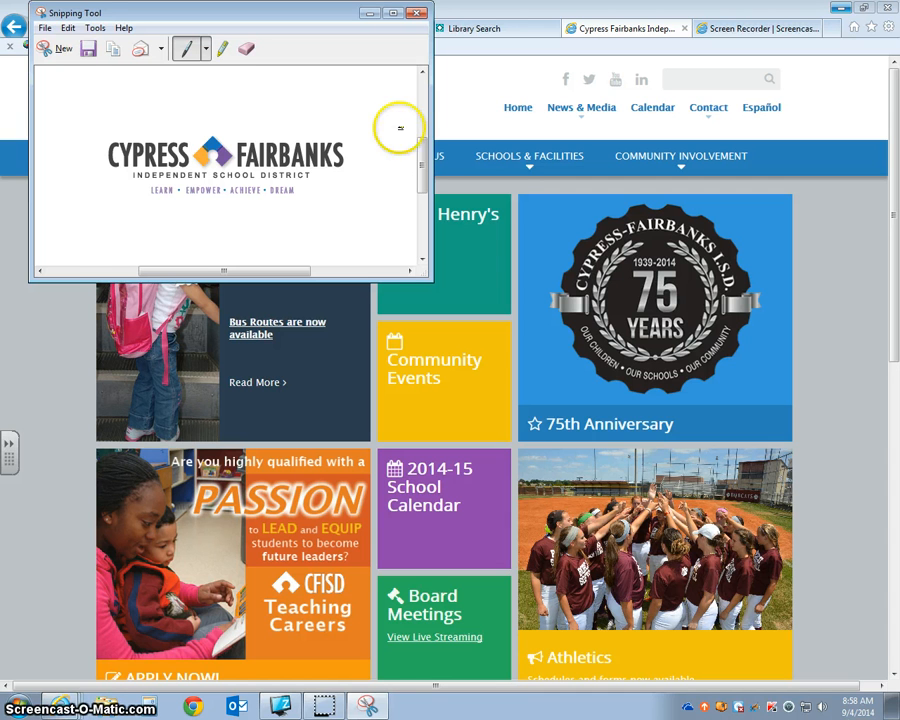
- Save the logo snip in the Snips folder as a PNG file named "District Logo"
{"action": "left_click", "coordinate": [45, 30]}
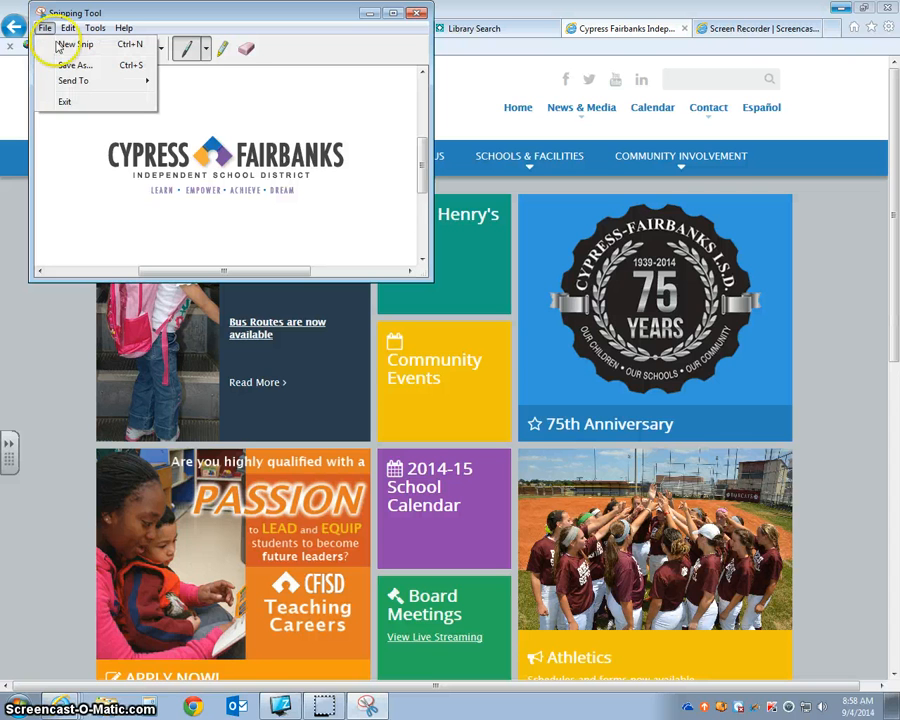
{"action": "left_click", "coordinate": [68, 70]}
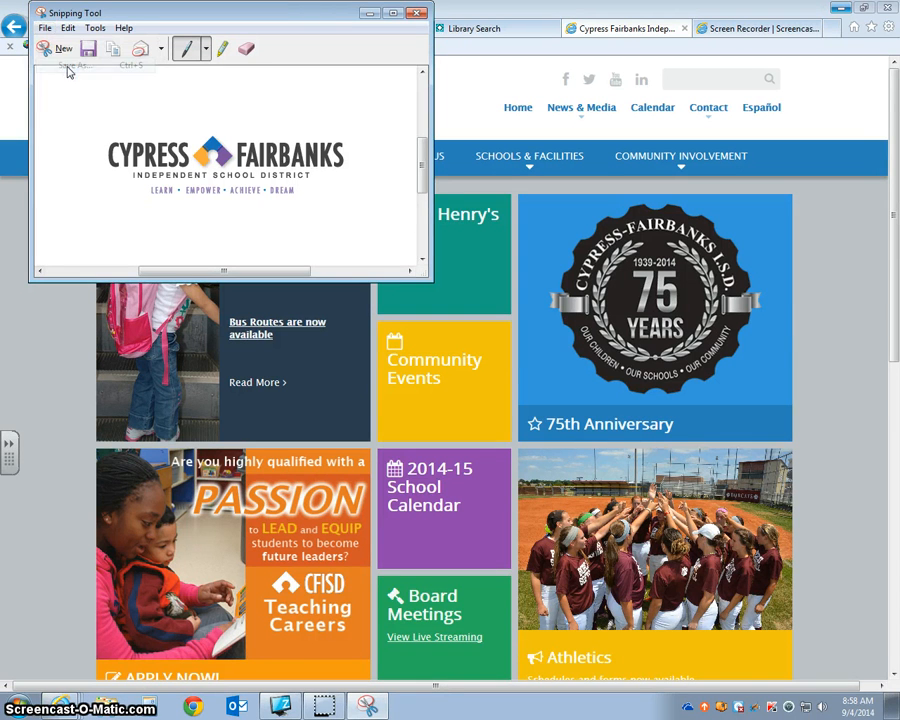
{"action": "left_click", "coordinate": [296, 178]}
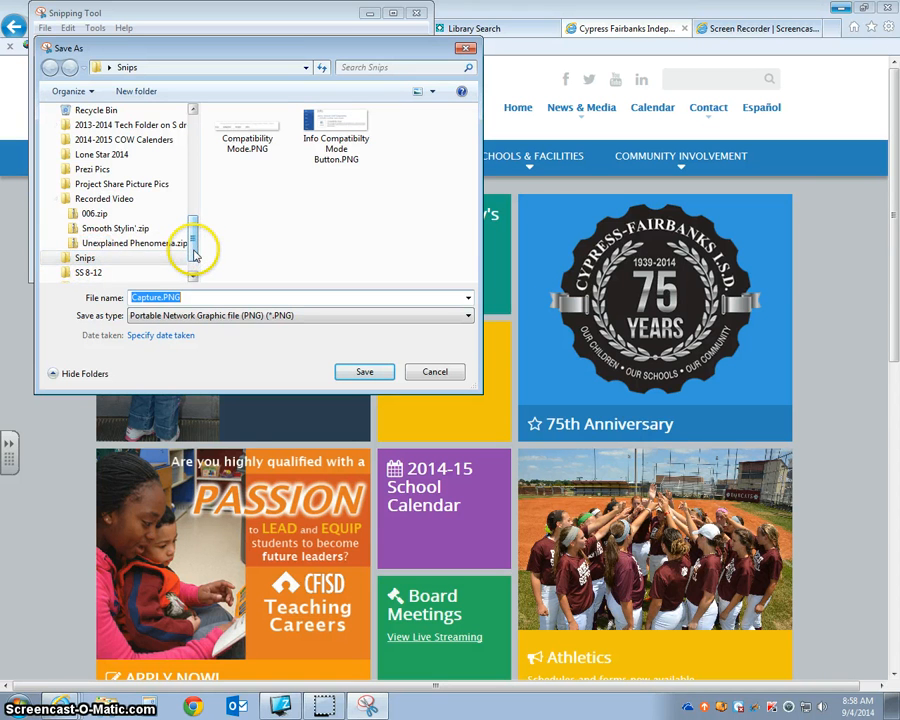
{"action": "mouse_move", "coordinate": [195, 250]}
{"action": "left_mouse_down"}
{"action": "mouse_move", "coordinate": [195, 238]}
{"action": "mouse_move", "coordinate": [193, 256]}
{"action": "left_mouse_up"}
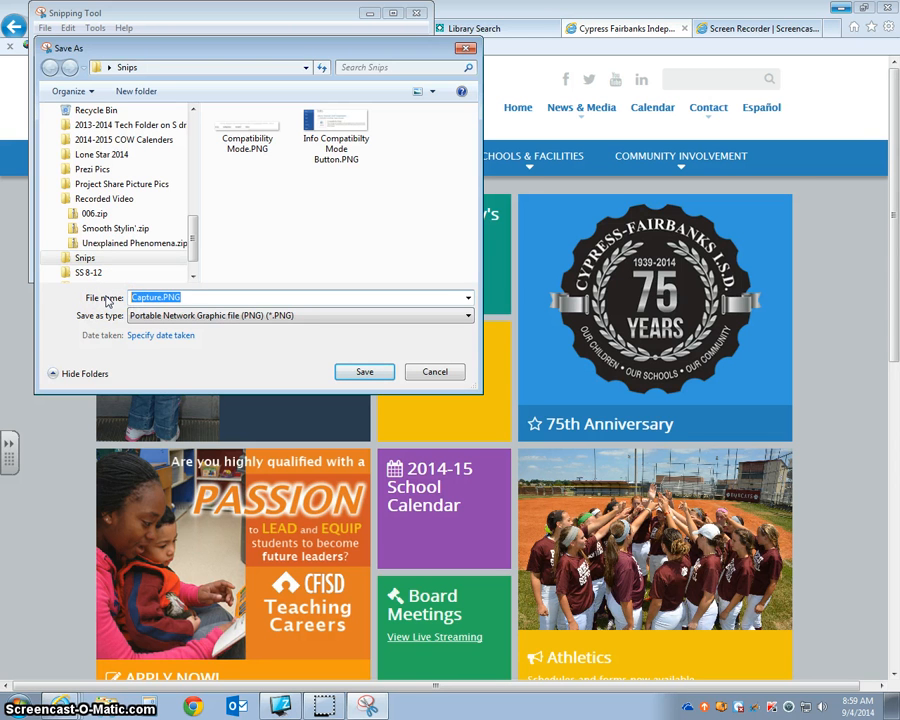
{"action": "type", "text": "Distr"}
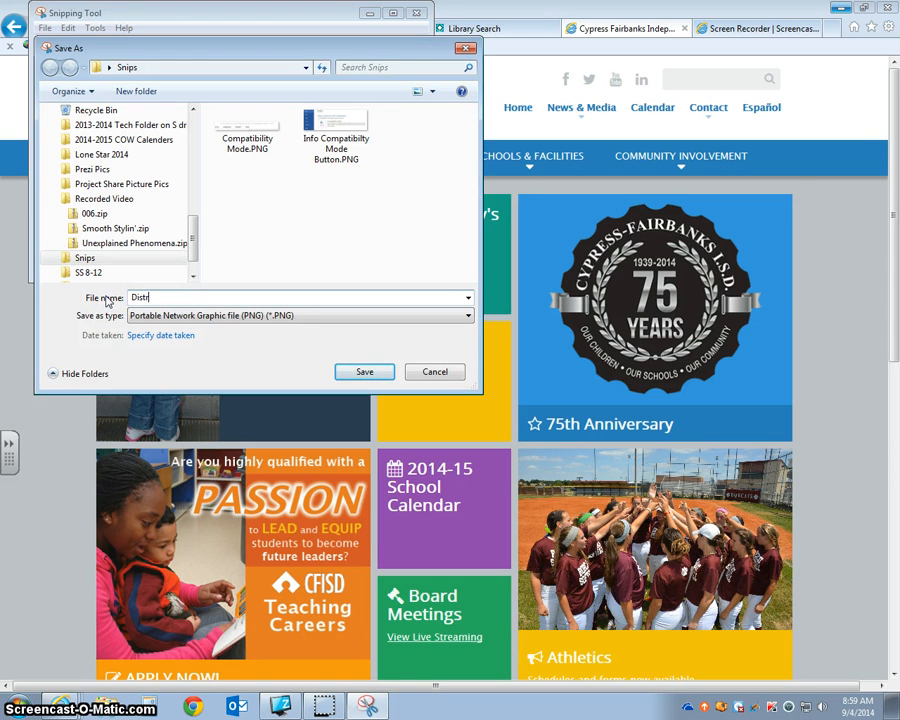
{"action": "type", "text": "tiict Logo"}
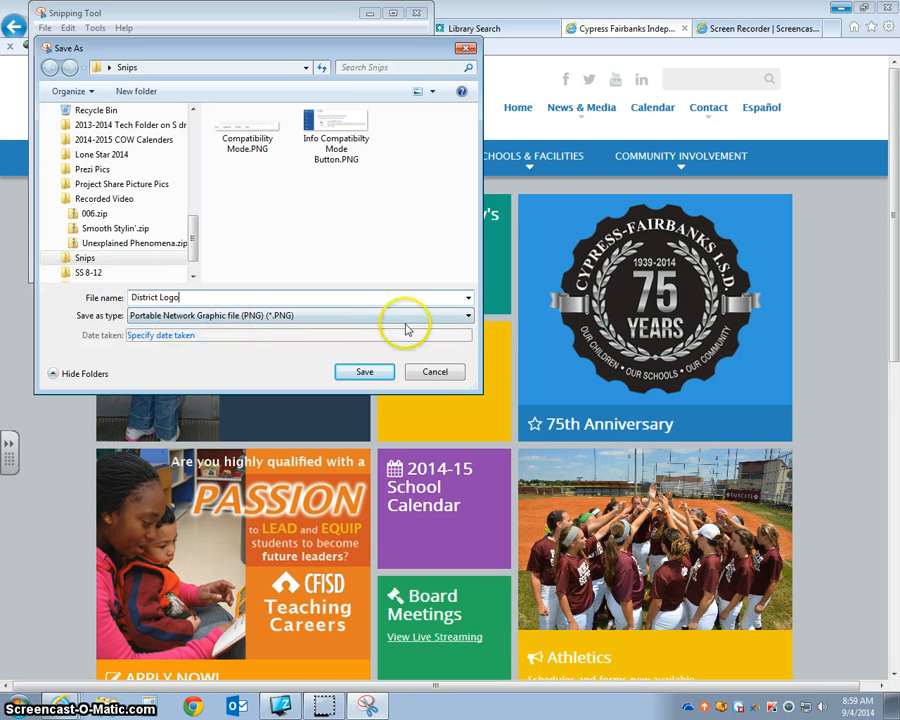
{"action": "left_click", "coordinate": [466, 316]}
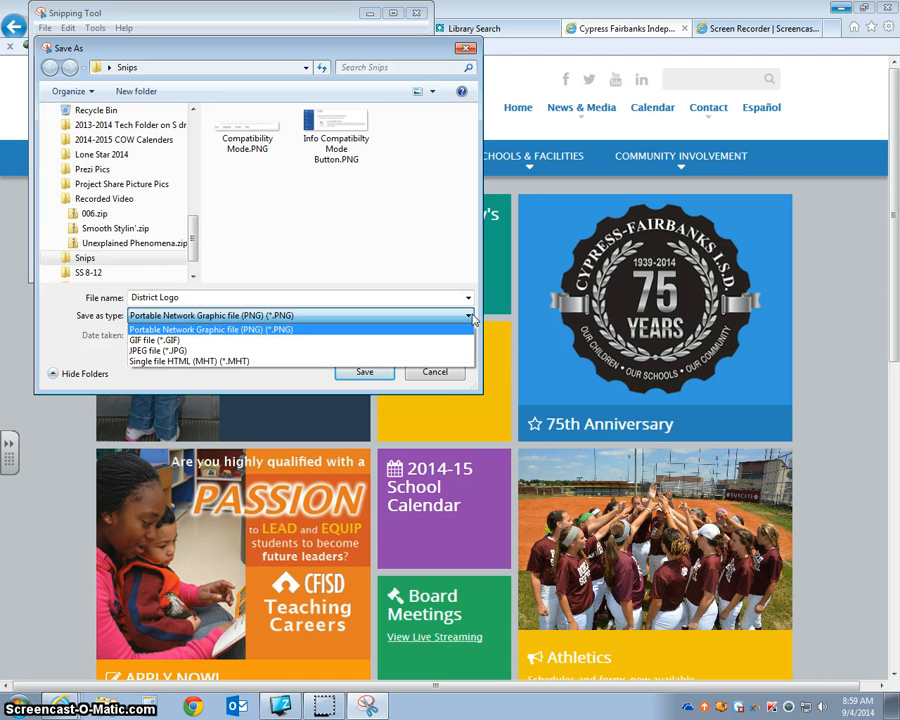
{"action": "left_click", "coordinate": [473, 318]}
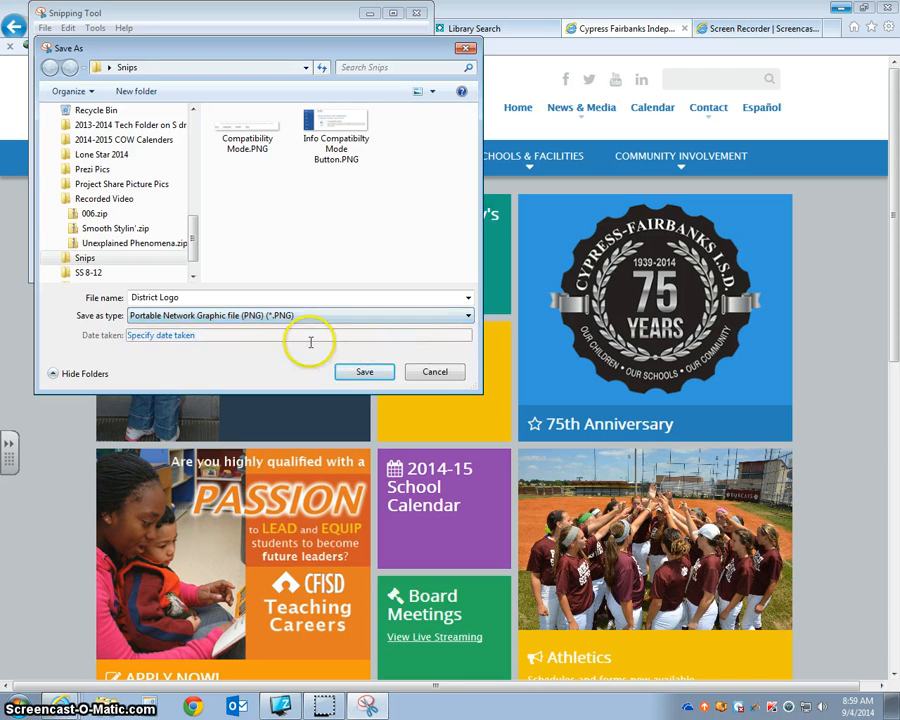
{"action": "left_click", "coordinate": [466, 316]}
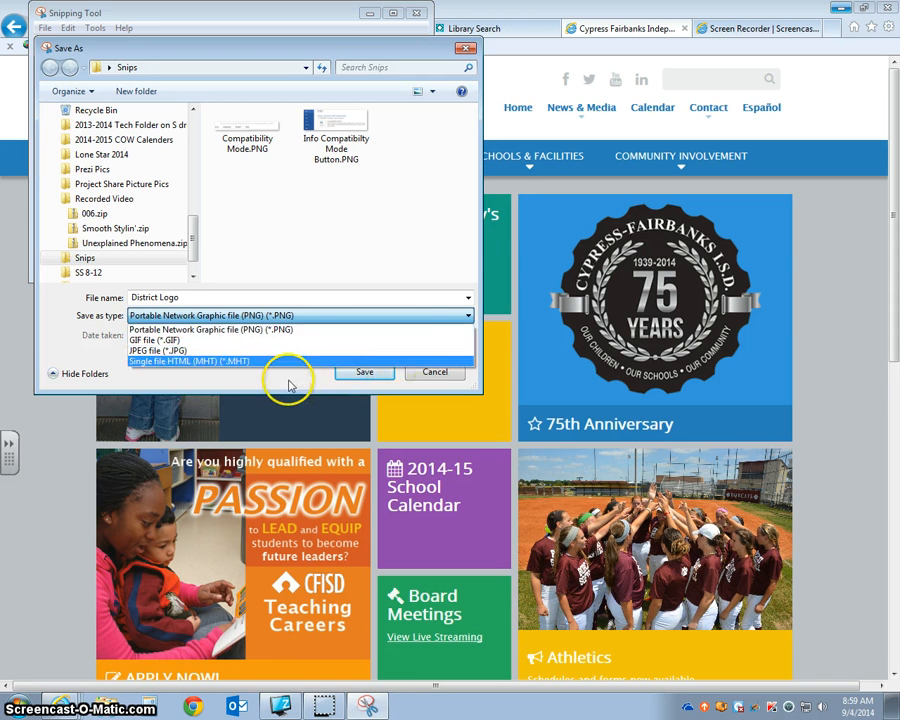
{"action": "left_click", "coordinate": [361, 372]}
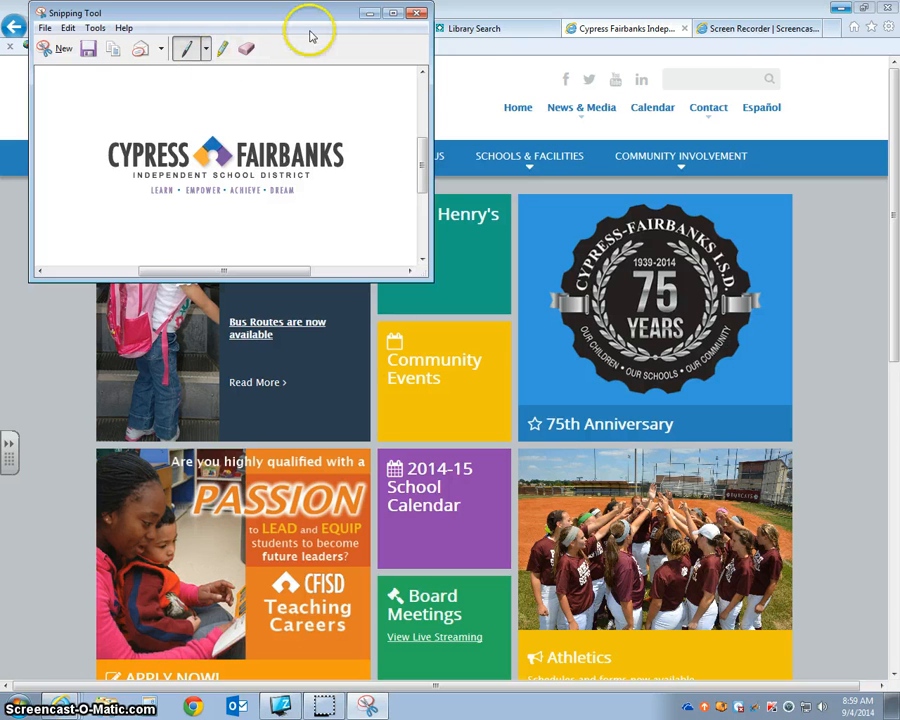
- Close the Snipping Tool, switch to Word 2013 and create a document from the Single spaced (blank) template
{"action": "left_click", "coordinate": [418, 14]}
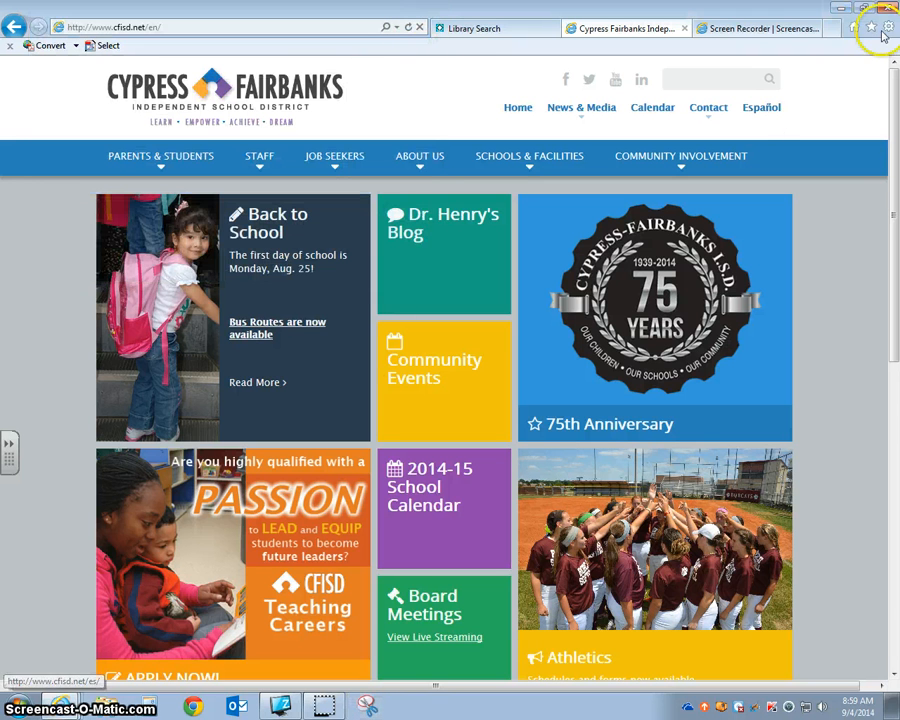
{"action": "left_click", "coordinate": [838, 8]}
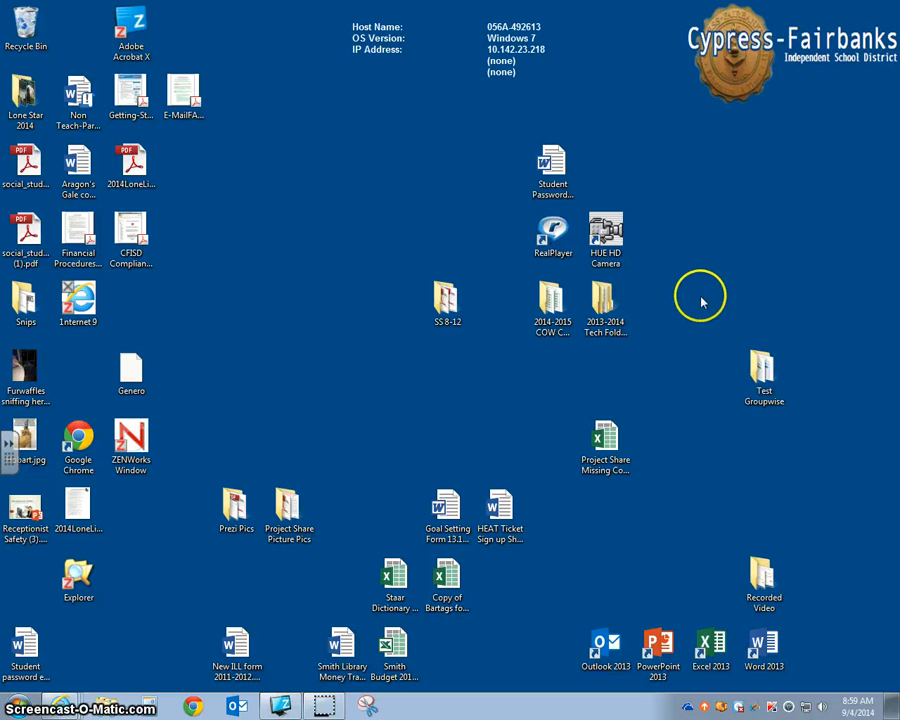
{"action": "double_click", "coordinate": [763, 645]}
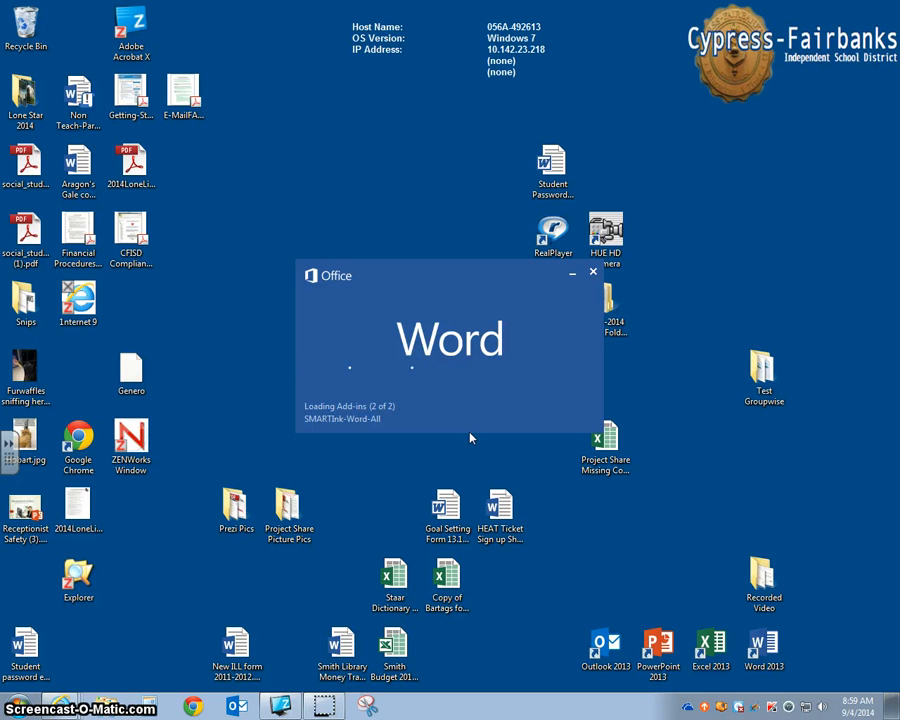
{"action": "left_click", "coordinate": [490, 418]}
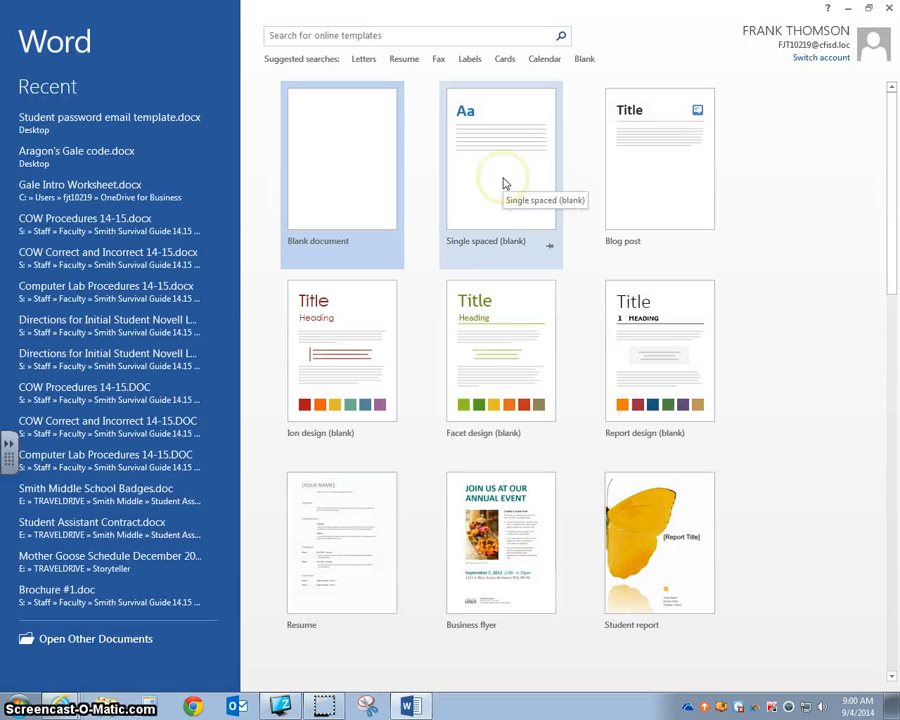
{"action": "left_click", "coordinate": [501, 177]}
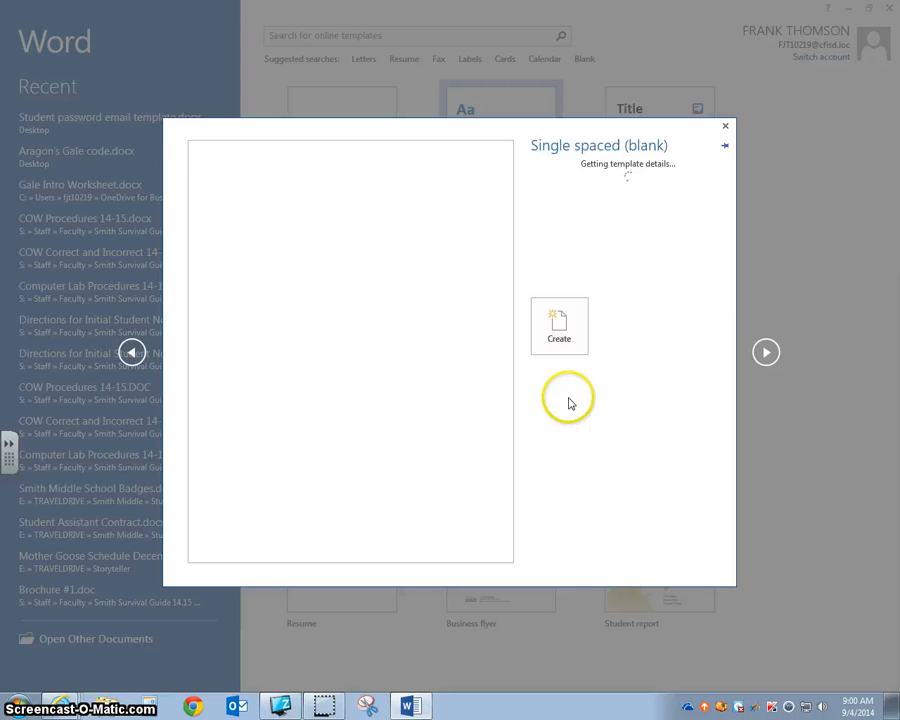
{"action": "left_click", "coordinate": [558, 323]}
{"action": "left_click", "coordinate": [562, 378]}
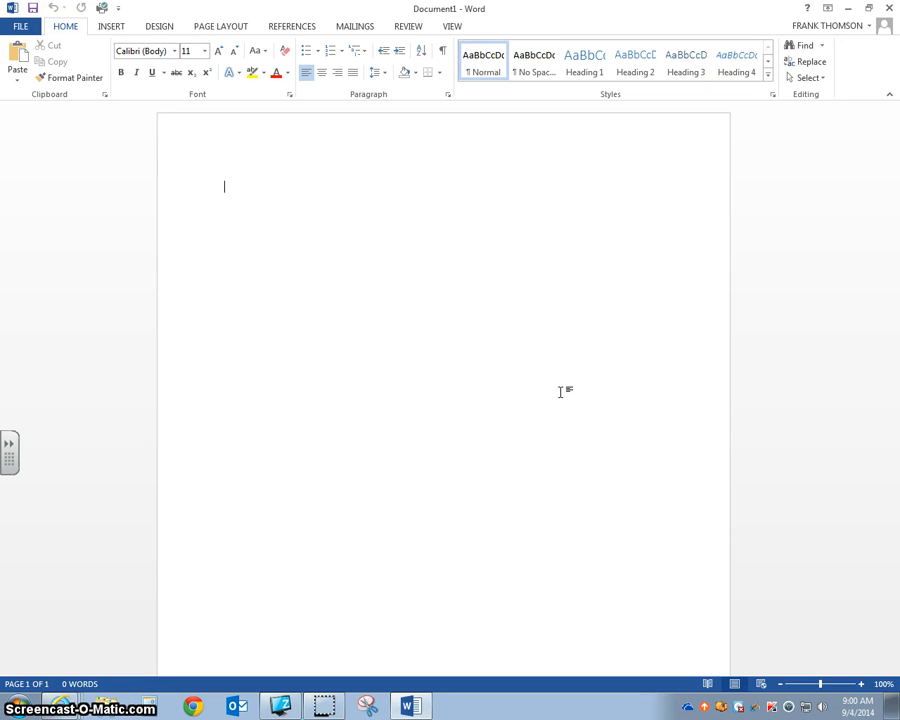
{"action": "key", "text": "alt+Tab"}
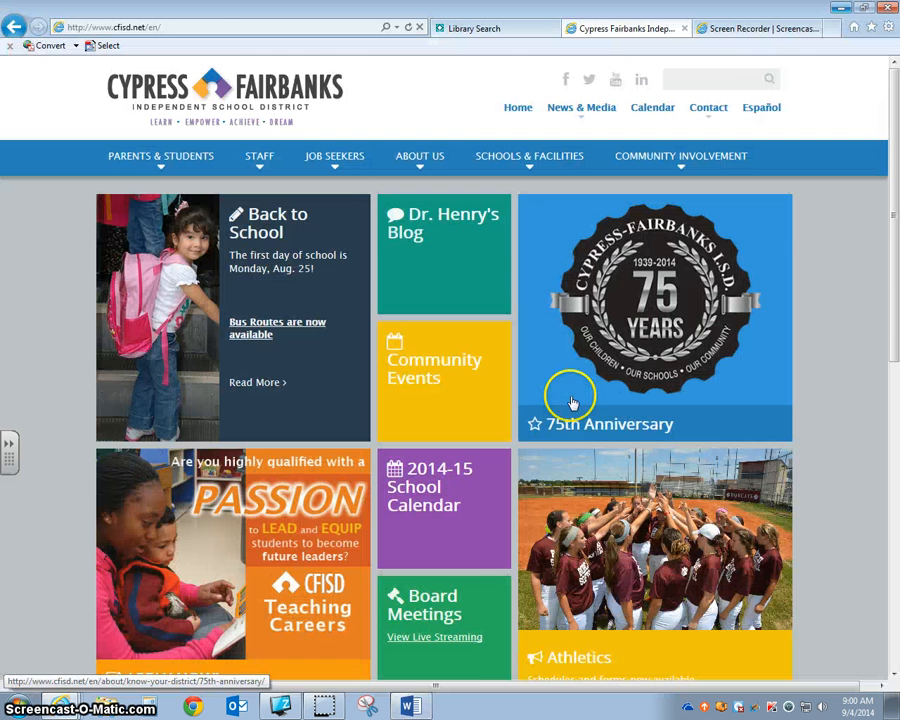
{"action": "left_click", "coordinate": [410, 703]}
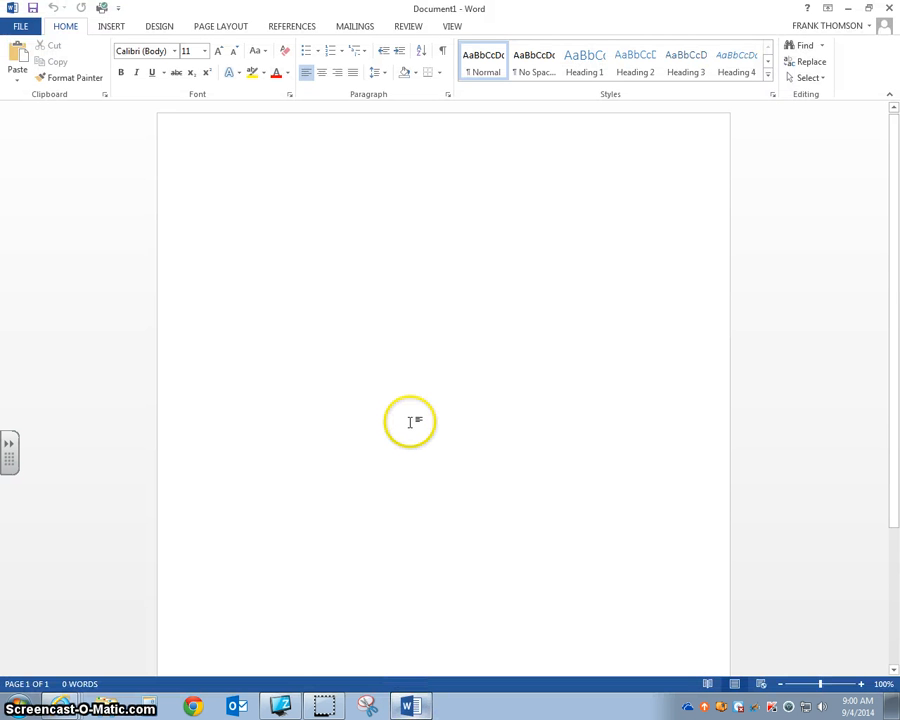
{"action": "type", "text": "jjj"}
{"action": "key", "text": "BackSpace"}
{"action": "key", "text": "BackSpace"}
{"action": "key", "text": "BackSpace"}
{"action": "key", "text": "BackSpace"}
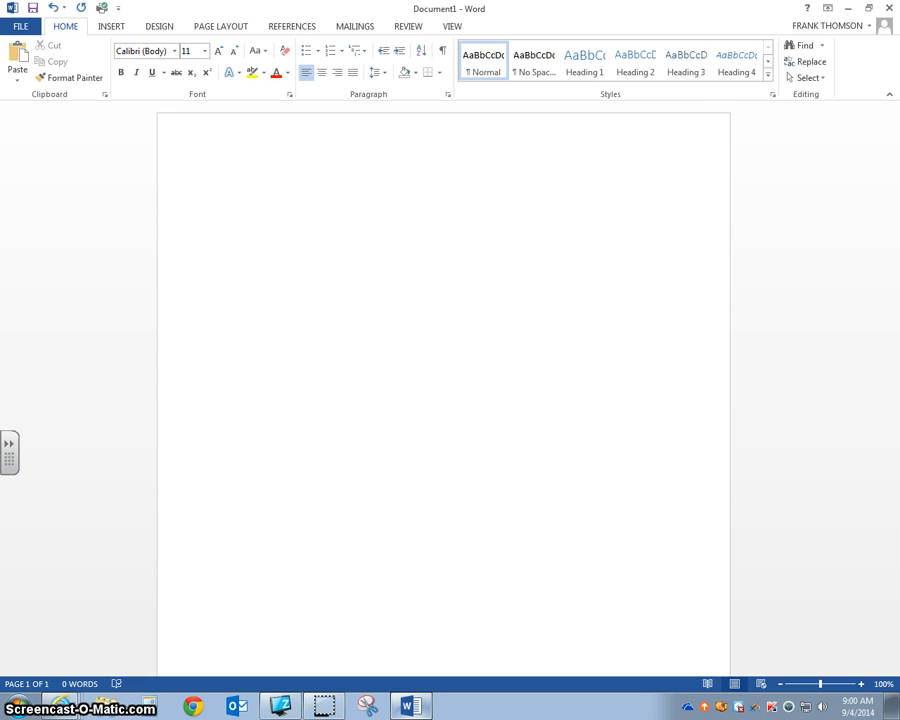
- Insert the picture District Logo.PNG from the Snips folder into the blank document
{"action": "left_click", "coordinate": [112, 27]}
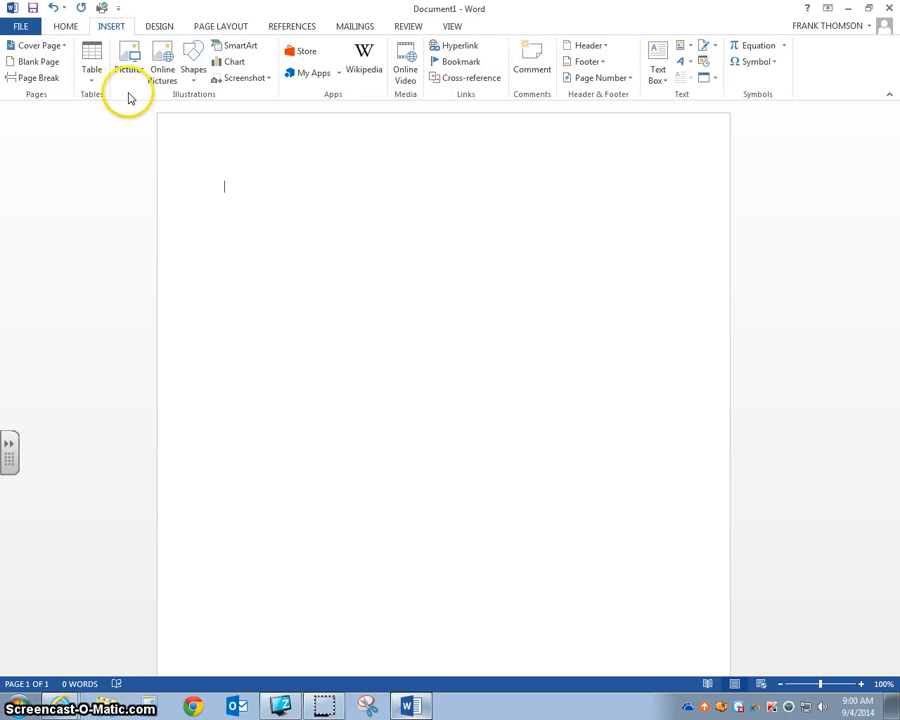
{"action": "left_click", "coordinate": [128, 64]}
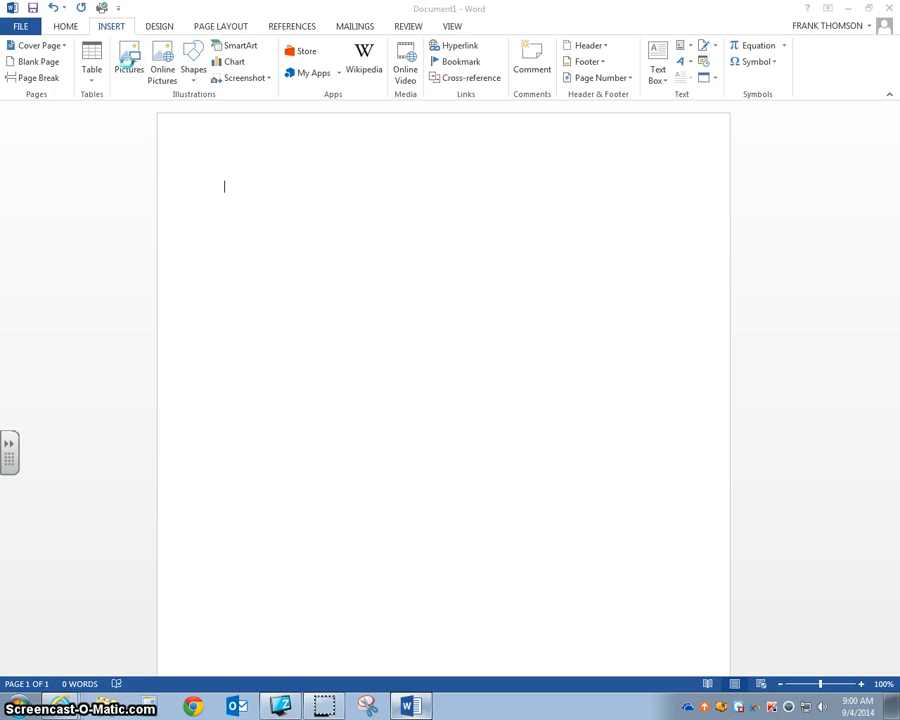
{"action": "scroll", "coordinate": [155, 228], "scroll_direction": "down", "scroll_amount": 5}
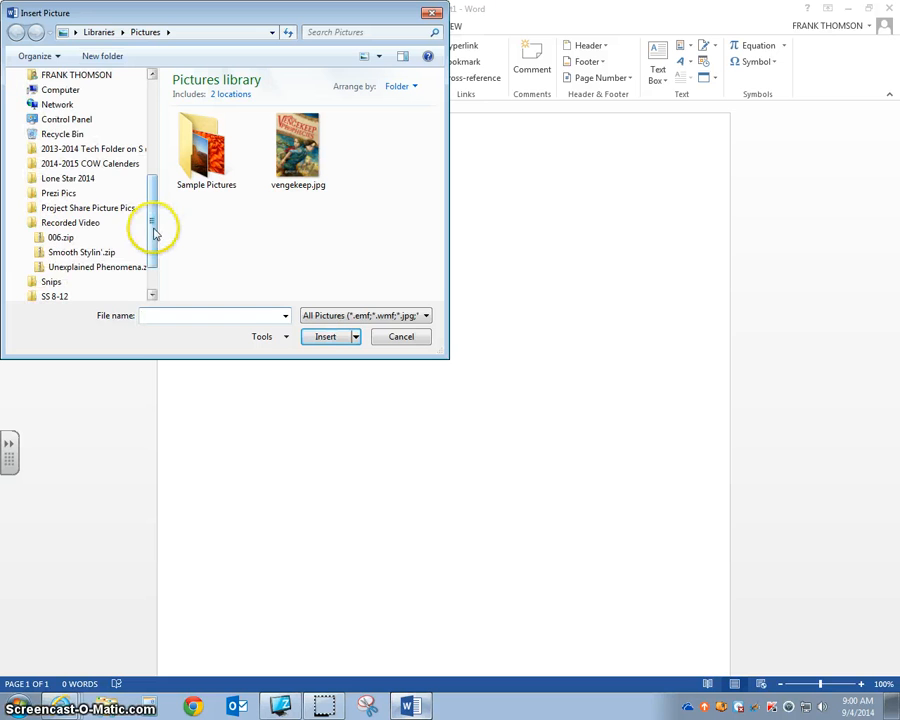
{"action": "scroll", "coordinate": [47, 292], "scroll_direction": "up", "scroll_amount": 5}
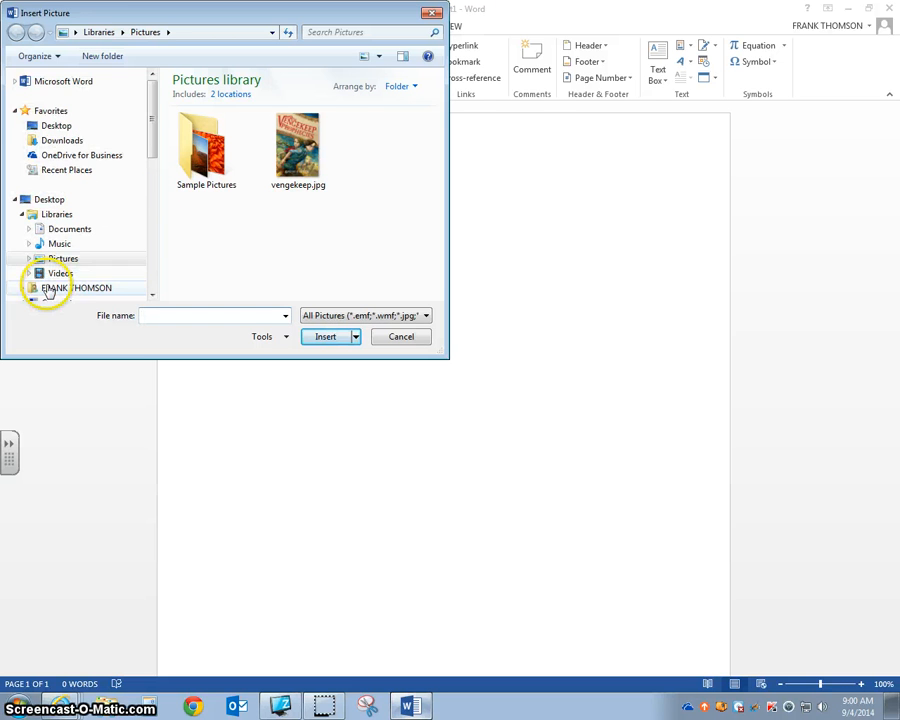
{"action": "left_click_drag", "start_coordinate": [154, 141], "coordinate": [149, 268]}
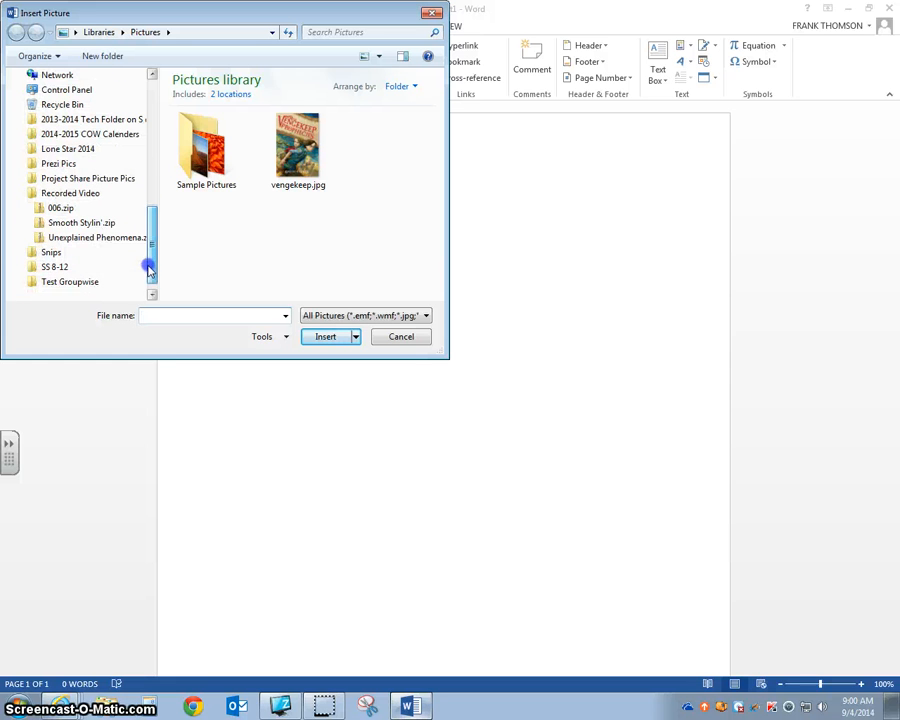
{"action": "left_click", "coordinate": [46, 254]}
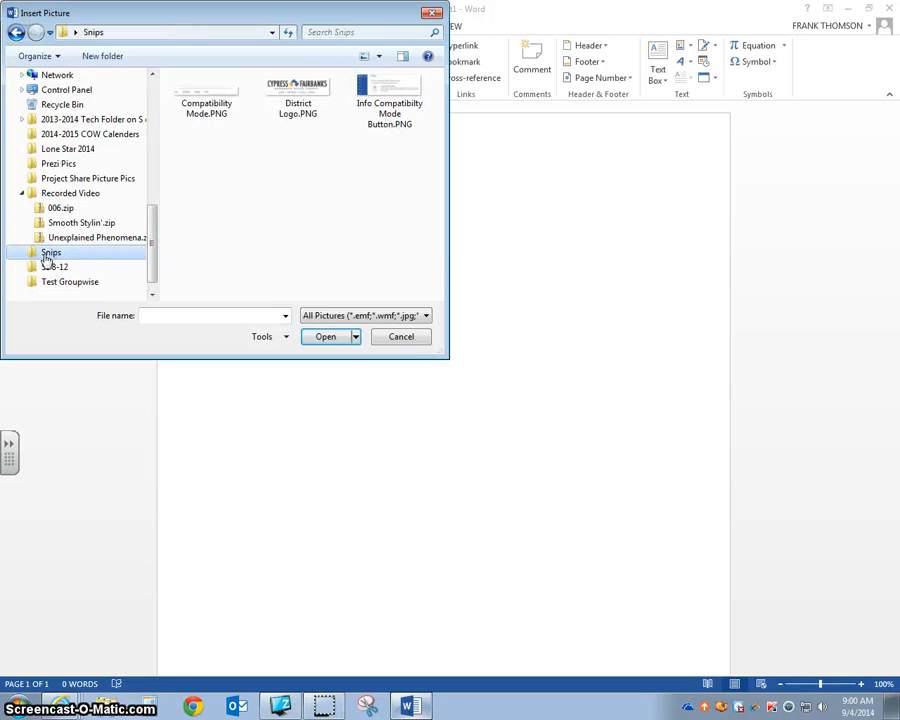
{"action": "left_click", "coordinate": [312, 105]}
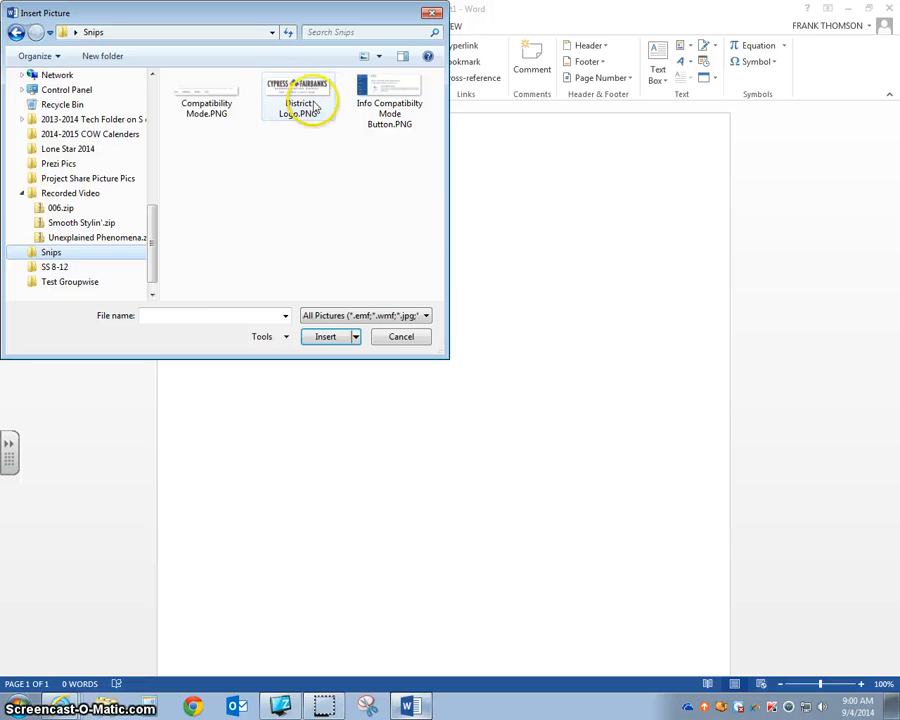
{"action": "left_click", "coordinate": [296, 98]}
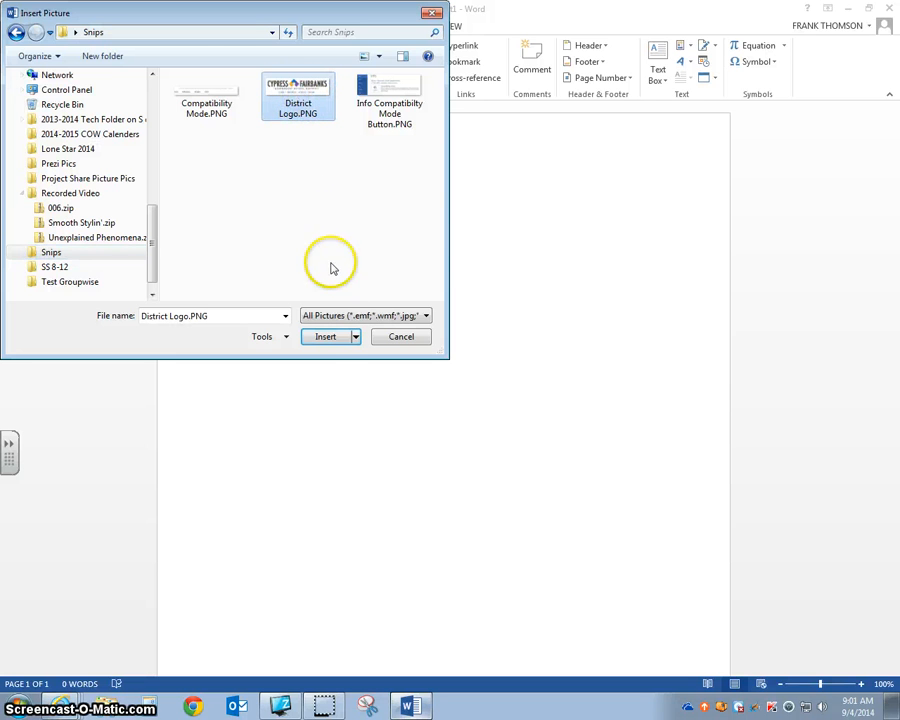
{"action": "left_click", "coordinate": [325, 338]}
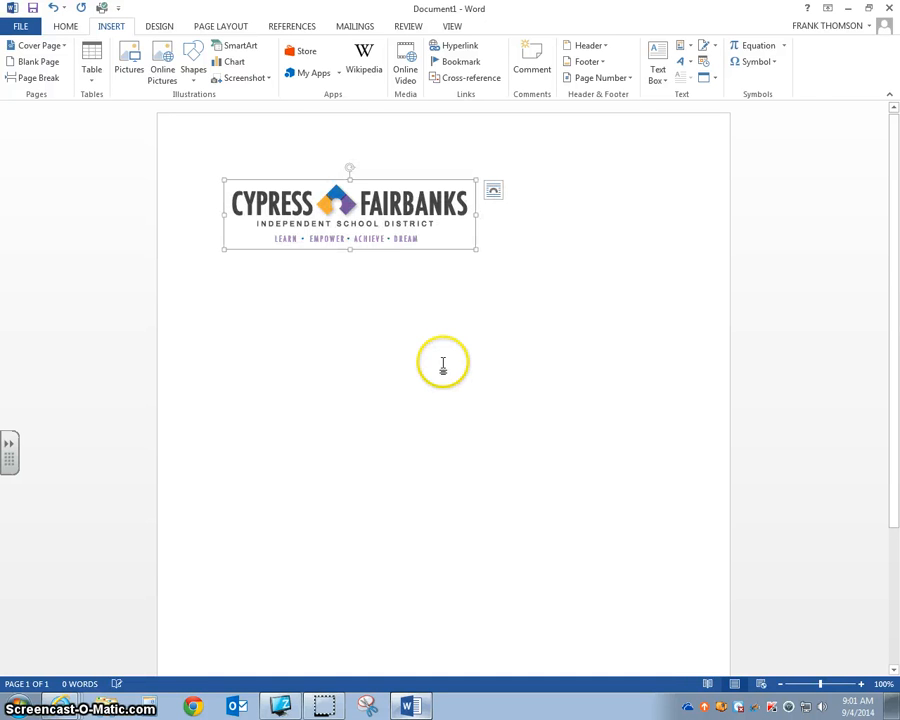
- Try to move the inserted district logo freely to another spot on the page
{"action": "left_click_drag", "start_coordinate": [357, 201], "coordinate": [436, 210]}
{"action": "left_click_drag", "start_coordinate": [350, 187], "coordinate": [400, 192]}
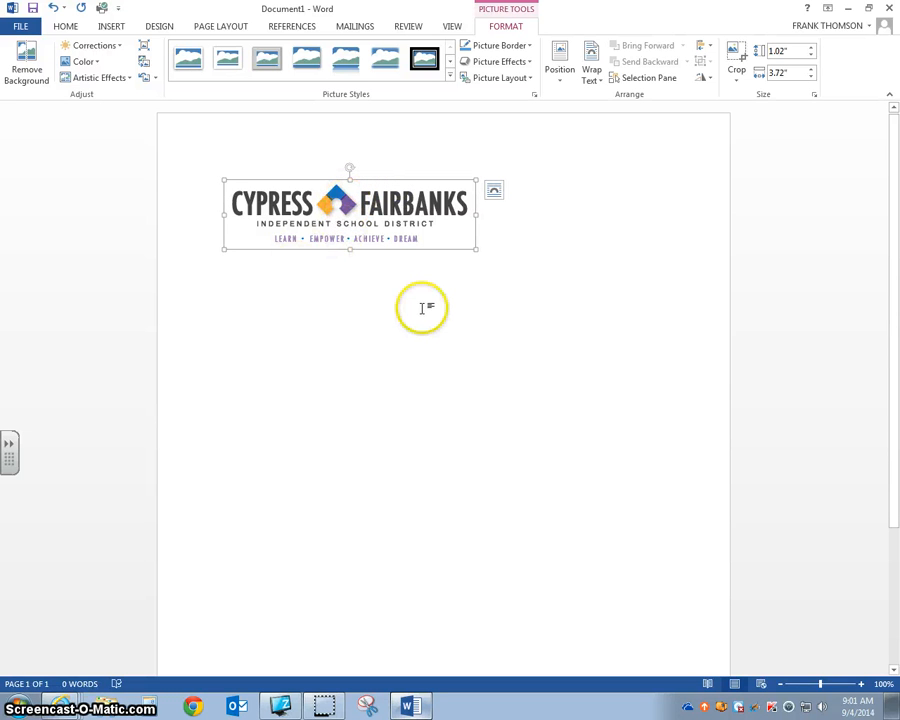
{"action": "left_click_drag", "start_coordinate": [332, 203], "coordinate": [358, 247]}
{"action": "left_click", "coordinate": [356, 222]}
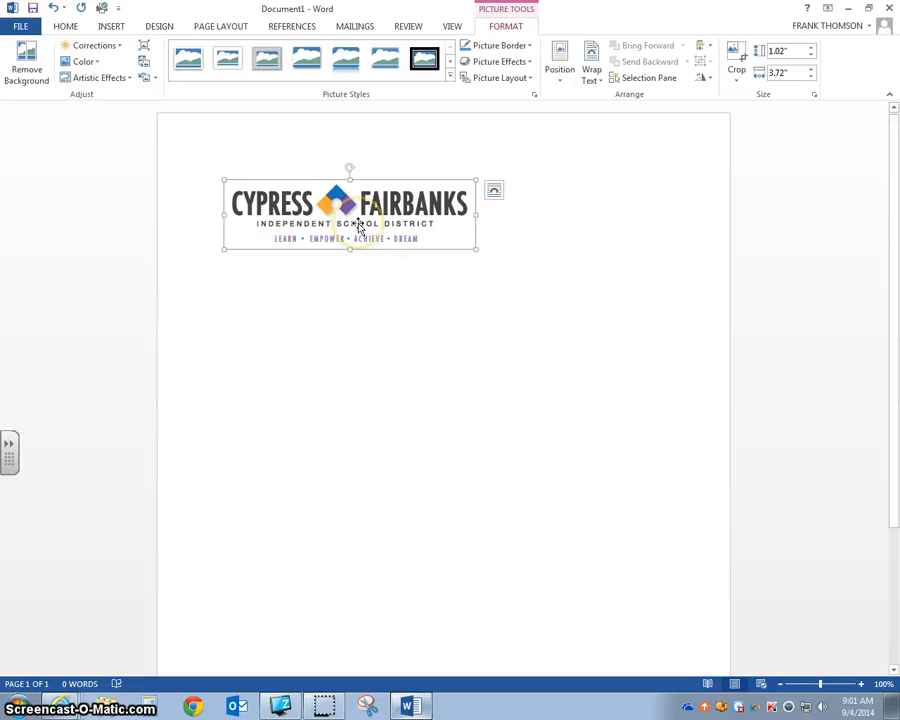